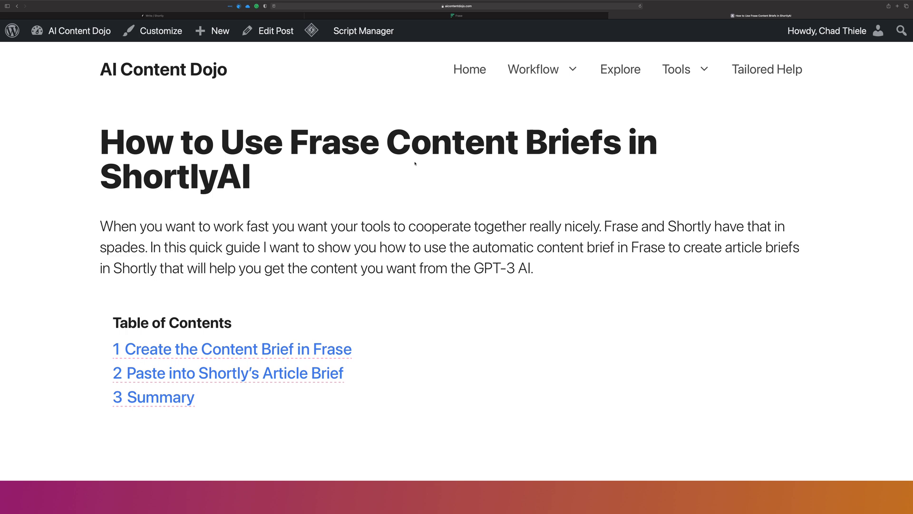
Step: Scroll through the current page to review its content
{"action": "scroll", "coordinate": [415, 164], "scroll_direction": "down", "scroll_amount": 1}
{"action": "scroll", "coordinate": [414, 163], "scroll_direction": "down", "scroll_amount": 4}
{"action": "scroll", "coordinate": [415, 163], "scroll_direction": "down", "scroll_amount": 2}
{"action": "scroll", "coordinate": [415, 163], "scroll_direction": "down", "scroll_amount": 3}
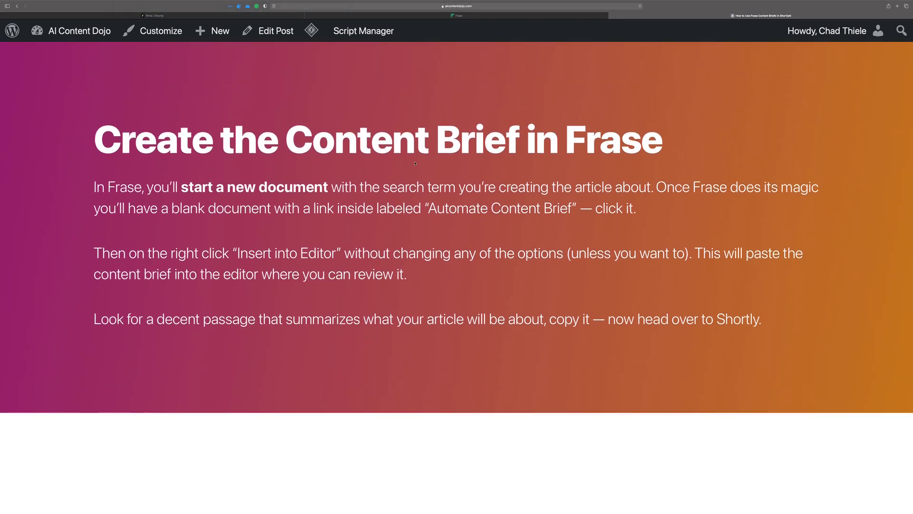
{"action": "scroll", "coordinate": [415, 163], "scroll_direction": "down", "scroll_amount": 2}
{"action": "scroll", "coordinate": [414, 163], "scroll_direction": "up", "scroll_amount": 1}
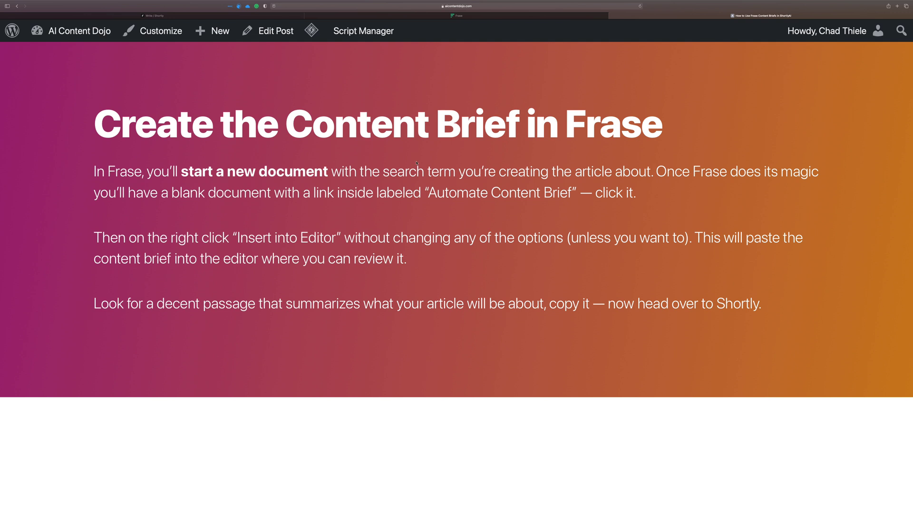
{"action": "scroll", "coordinate": [417, 162], "scroll_direction": "down", "scroll_amount": 3}
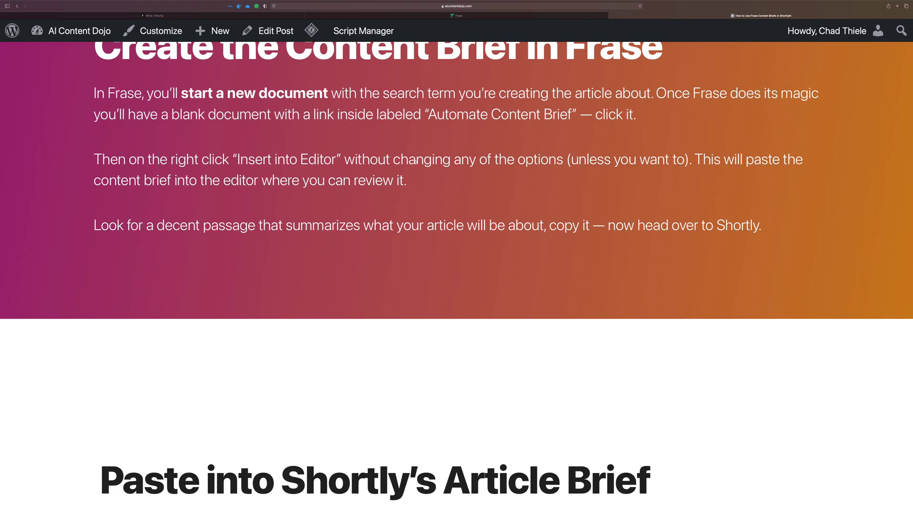
{"action": "scroll", "coordinate": [416, 162], "scroll_direction": "down", "scroll_amount": 5}
{"action": "scroll", "coordinate": [415, 162], "scroll_direction": "down", "scroll_amount": 3}
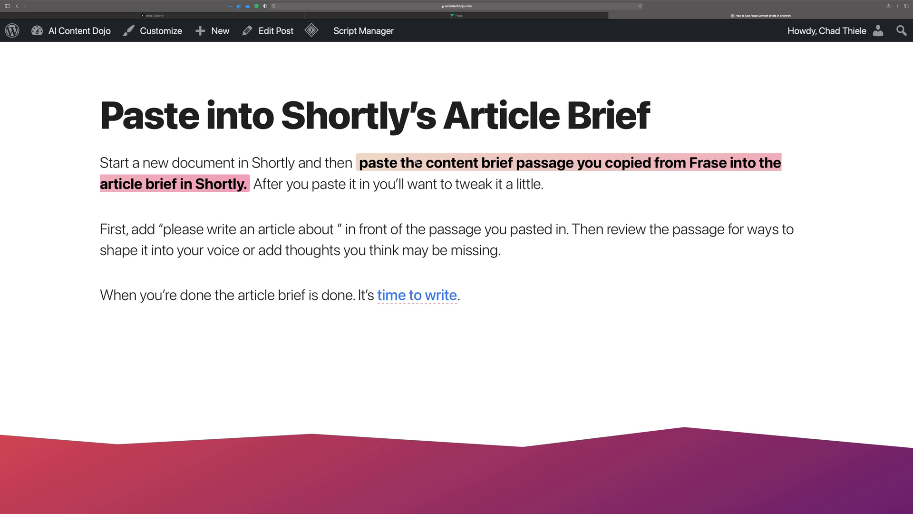
{"action": "scroll", "coordinate": [416, 163], "scroll_direction": "up", "scroll_amount": 5}
{"action": "scroll", "coordinate": [417, 163], "scroll_direction": "up", "scroll_amount": 4}
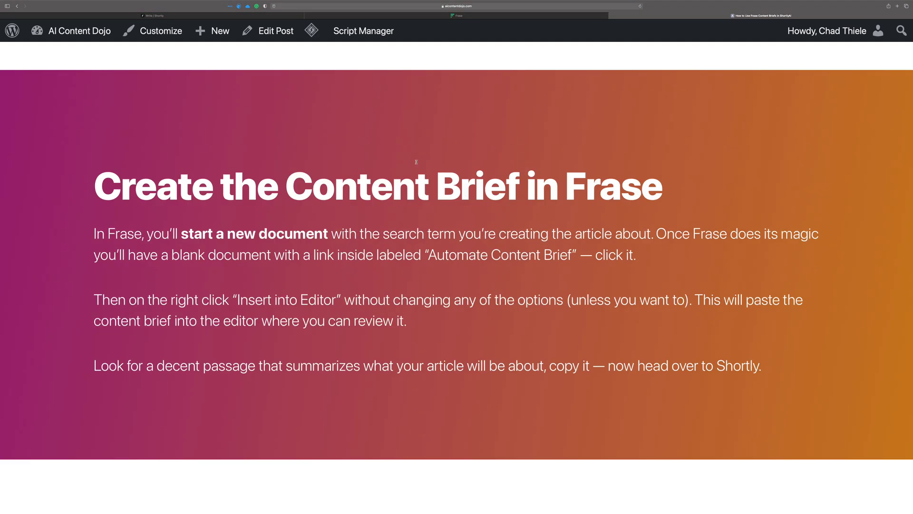
{"action": "scroll", "coordinate": [416, 163], "scroll_direction": "up", "scroll_amount": 10}
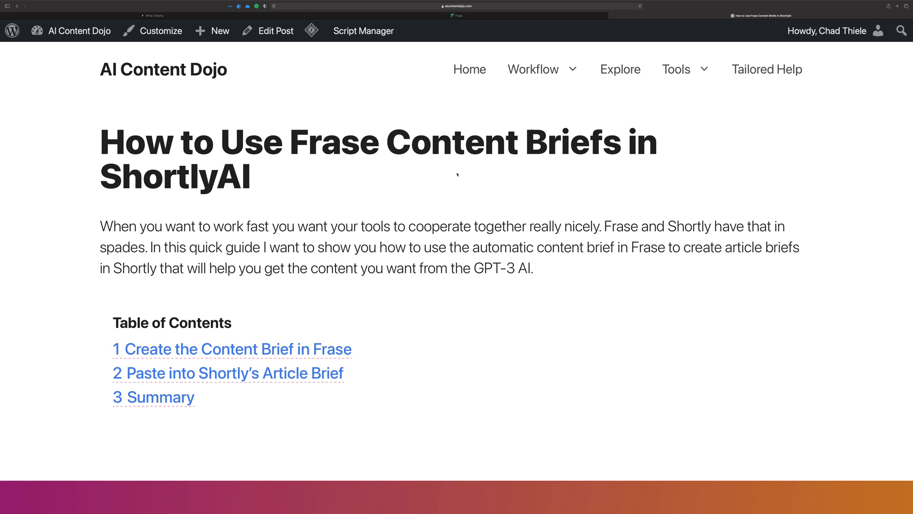
Step: In Frase, generate an automatic content brief with default sections and insert it into the editor
{"action": "left_click", "coordinate": [443, 16]}
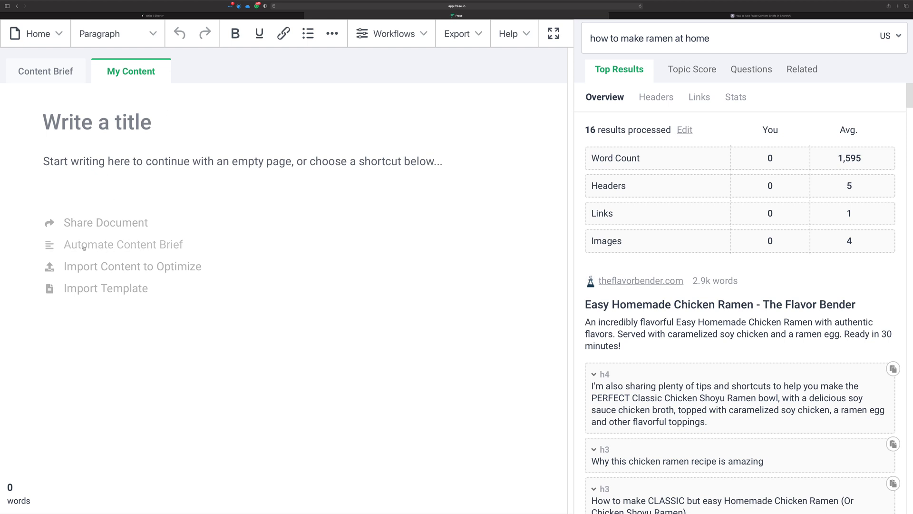
{"action": "left_click", "coordinate": [143, 247]}
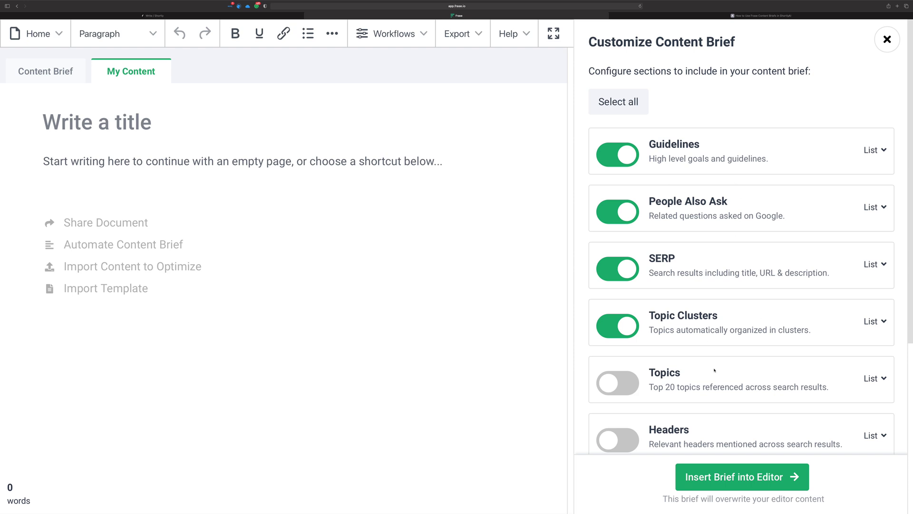
{"action": "left_click", "coordinate": [733, 475]}
Step: View the inserted ramen content brief and browse the SERP results list
{"action": "left_click", "coordinate": [56, 62]}
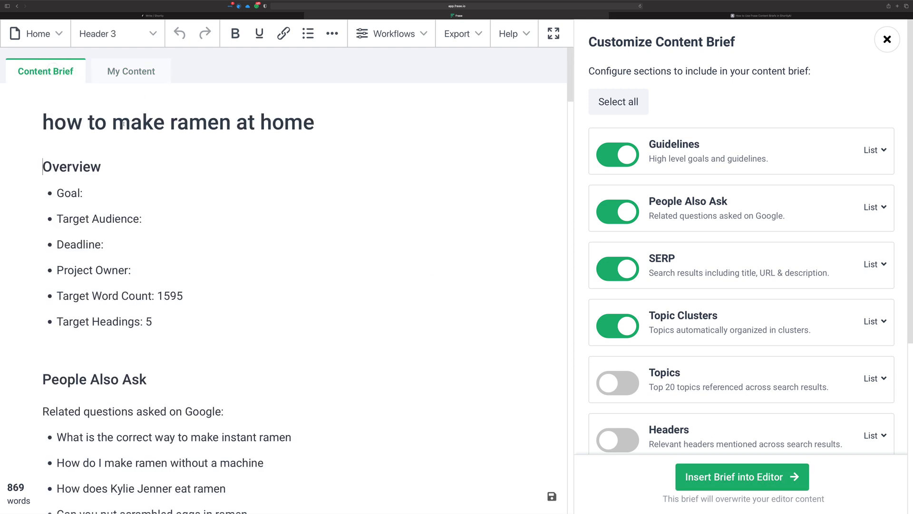
{"action": "left_click", "coordinate": [886, 38]}
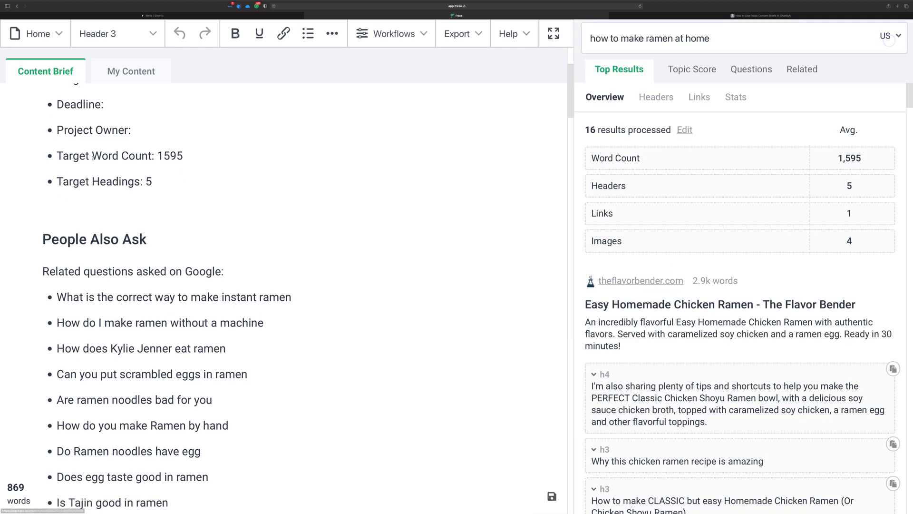
{"action": "scroll", "coordinate": [91, 158], "scroll_direction": "down", "scroll_amount": 5}
{"action": "scroll", "coordinate": [92, 158], "scroll_direction": "down", "scroll_amount": 10}
{"action": "scroll", "coordinate": [92, 158], "scroll_direction": "down", "scroll_amount": 10}
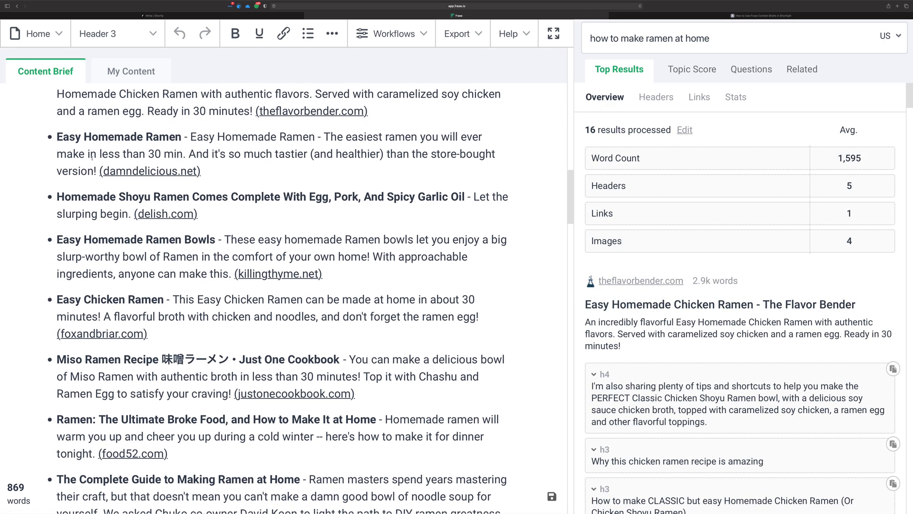
{"action": "scroll", "coordinate": [92, 158], "scroll_direction": "down", "scroll_amount": 10}
{"action": "scroll", "coordinate": [92, 158], "scroll_direction": "down", "scroll_amount": 10}
{"action": "scroll", "coordinate": [92, 158], "scroll_direction": "down", "scroll_amount": 10}
{"action": "scroll", "coordinate": [92, 158], "scroll_direction": "down", "scroll_amount": 10}
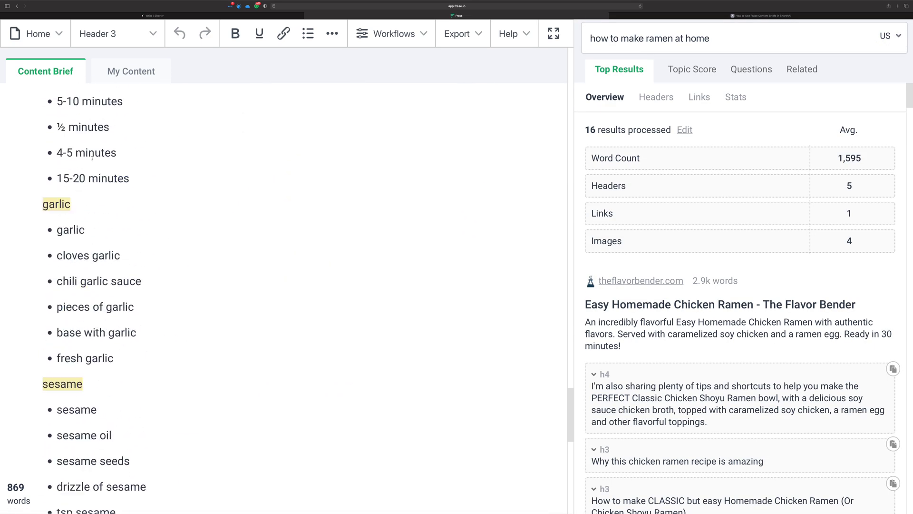
{"action": "scroll", "coordinate": [92, 158], "scroll_direction": "down", "scroll_amount": 10}
{"action": "scroll", "coordinate": [91, 158], "scroll_direction": "up", "scroll_amount": 10}
{"action": "scroll", "coordinate": [92, 158], "scroll_direction": "up", "scroll_amount": 10}
{"action": "scroll", "coordinate": [92, 158], "scroll_direction": "up", "scroll_amount": 10}
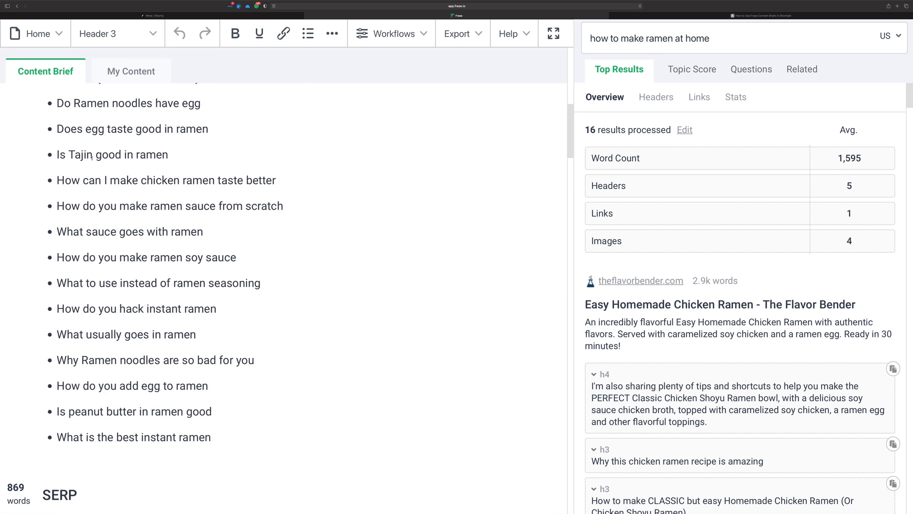
{"action": "scroll", "coordinate": [92, 157], "scroll_direction": "up", "scroll_amount": 10}
{"action": "scroll", "coordinate": [92, 158], "scroll_direction": "up", "scroll_amount": 2}
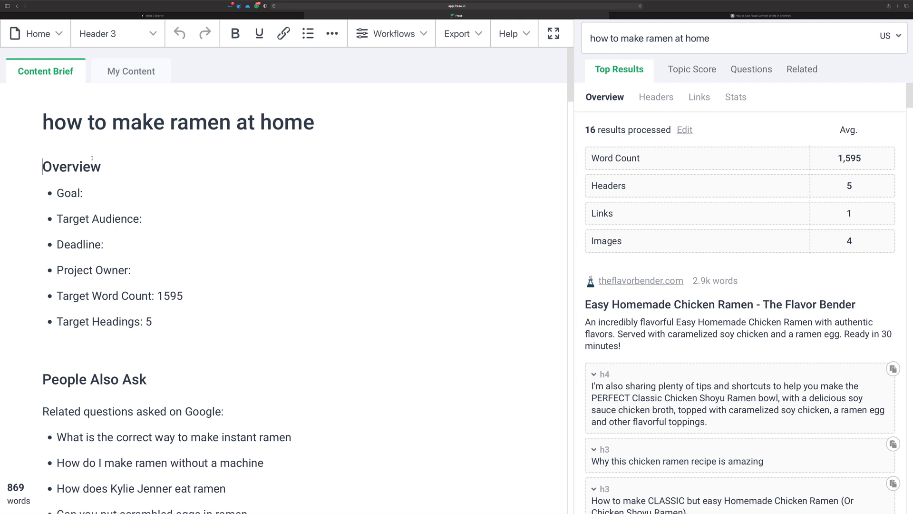
Step: Select the first SERP result's easy homemade chicken ramen description, then return to ShortlyAI
{"action": "scroll", "coordinate": [92, 158], "scroll_direction": "down", "scroll_amount": 4}
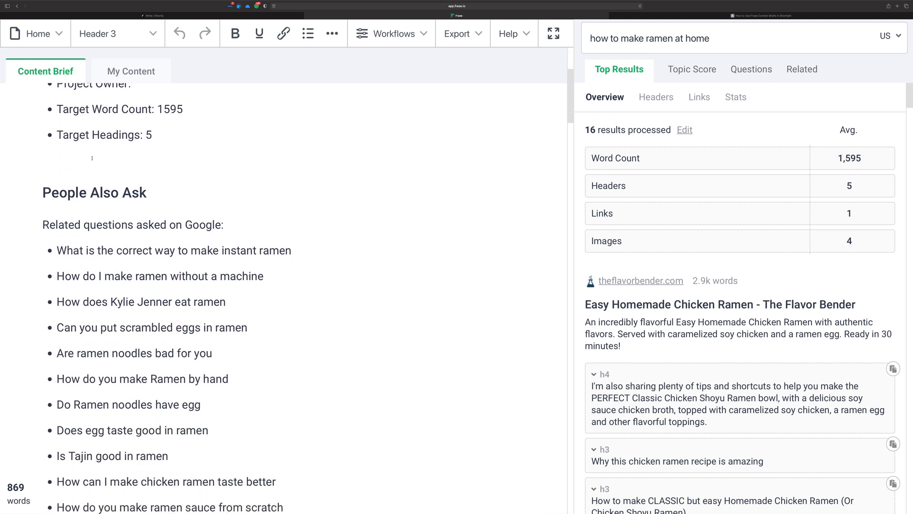
{"action": "scroll", "coordinate": [91, 158], "scroll_direction": "down", "scroll_amount": 2}
{"action": "scroll", "coordinate": [92, 159], "scroll_direction": "down", "scroll_amount": 2}
{"action": "scroll", "coordinate": [92, 159], "scroll_direction": "down", "scroll_amount": 6}
{"action": "scroll", "coordinate": [92, 158], "scroll_direction": "down", "scroll_amount": 1}
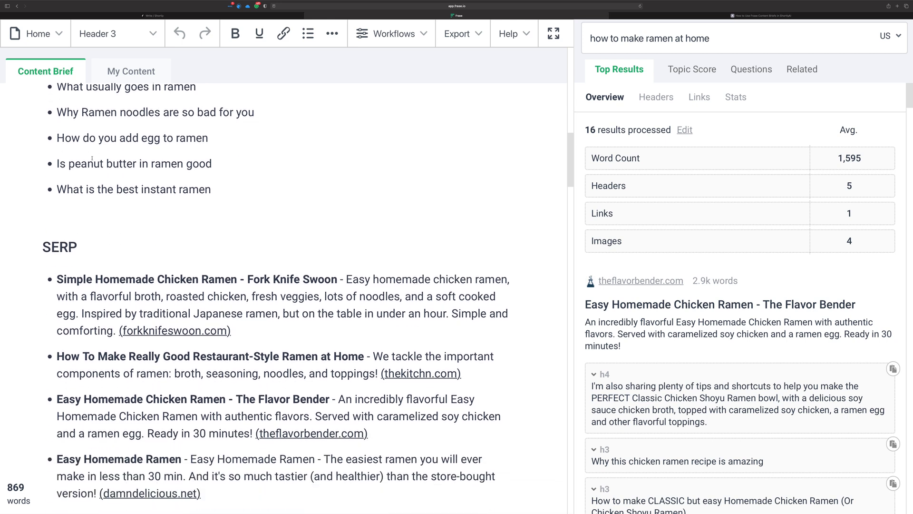
{"action": "scroll", "coordinate": [112, 163], "scroll_direction": "down", "scroll_amount": 1}
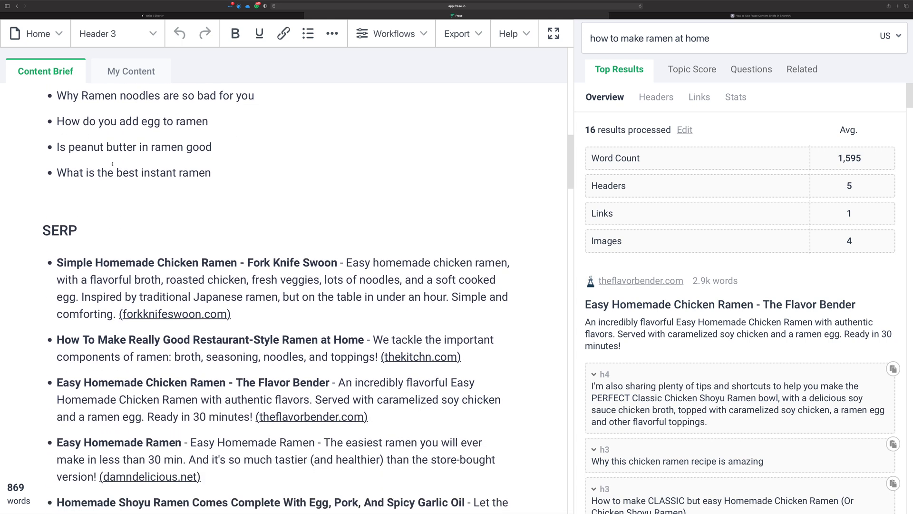
{"action": "scroll", "coordinate": [166, 183], "scroll_direction": "down", "scroll_amount": 1}
{"action": "scroll", "coordinate": [168, 185], "scroll_direction": "down", "scroll_amount": 1}
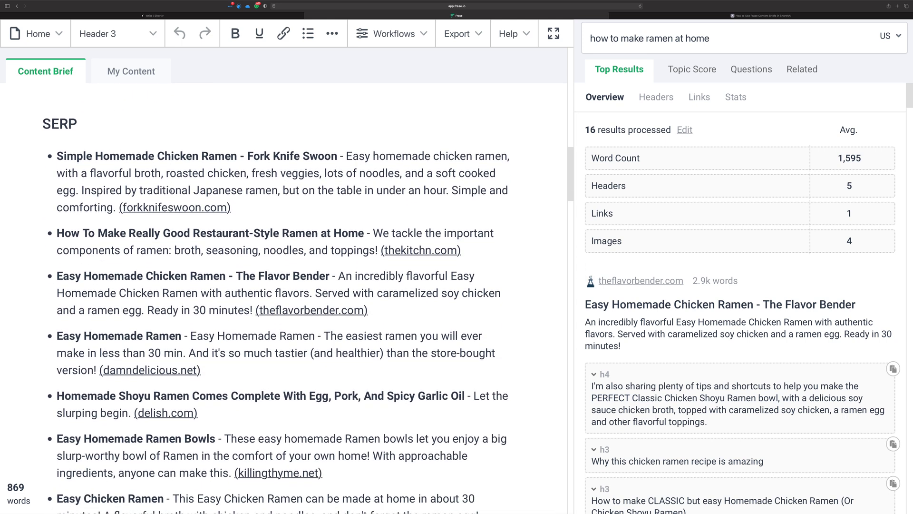
{"action": "scroll", "coordinate": [170, 191], "scroll_direction": "down", "scroll_amount": 1}
{"action": "scroll", "coordinate": [171, 191], "scroll_direction": "down", "scroll_amount": 1}
{"action": "scroll", "coordinate": [172, 191], "scroll_direction": "down", "scroll_amount": 2}
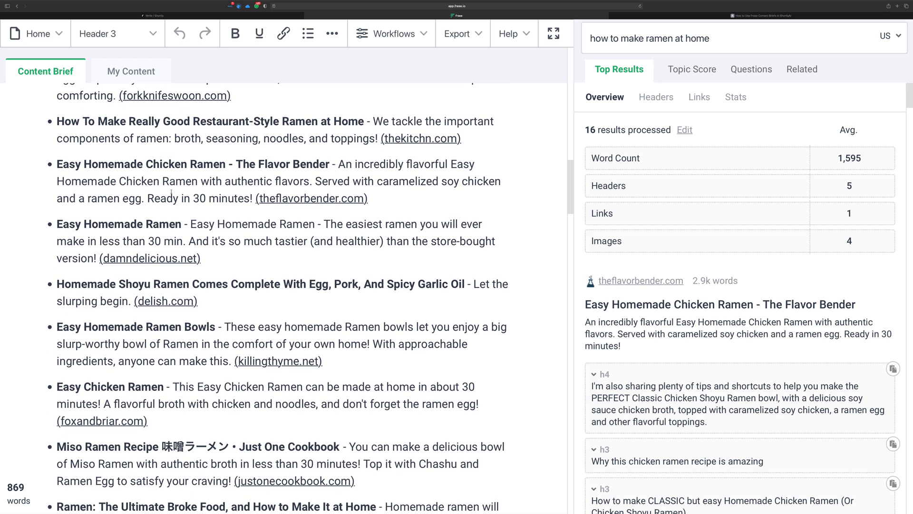
{"action": "scroll", "coordinate": [171, 190], "scroll_direction": "up", "scroll_amount": 1}
{"action": "scroll", "coordinate": [172, 189], "scroll_direction": "up", "scroll_amount": 3}
{"action": "scroll", "coordinate": [171, 189], "scroll_direction": "up", "scroll_amount": 1}
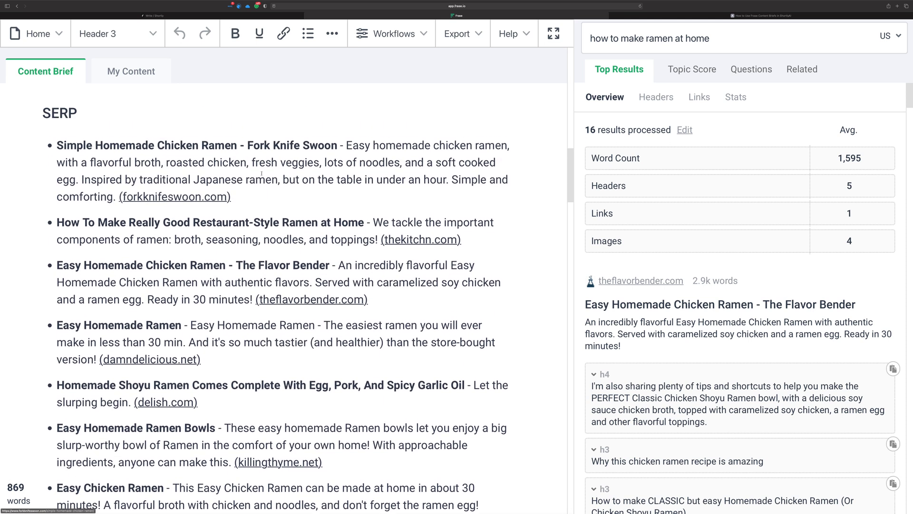
{"action": "left_click_drag", "start_coordinate": [345, 143], "coordinate": [116, 192]}
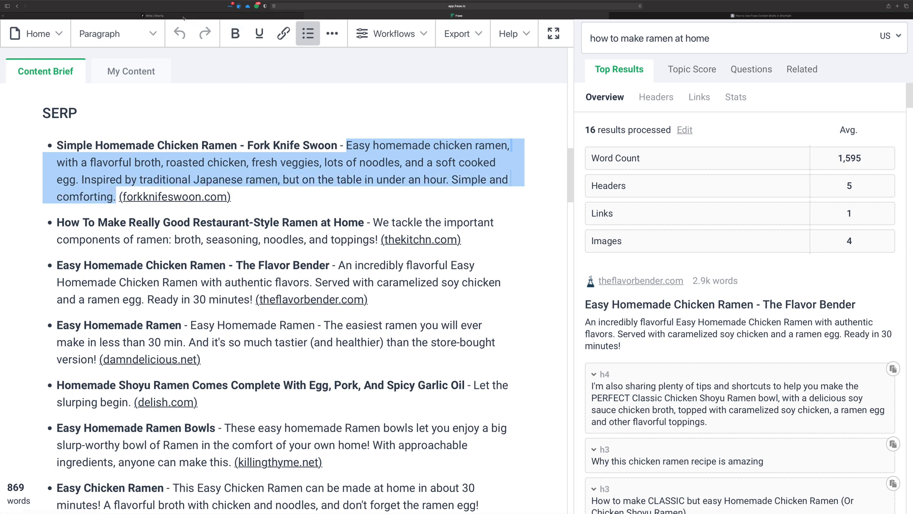
{"action": "key", "text": "ctrl+shift+Tab"}
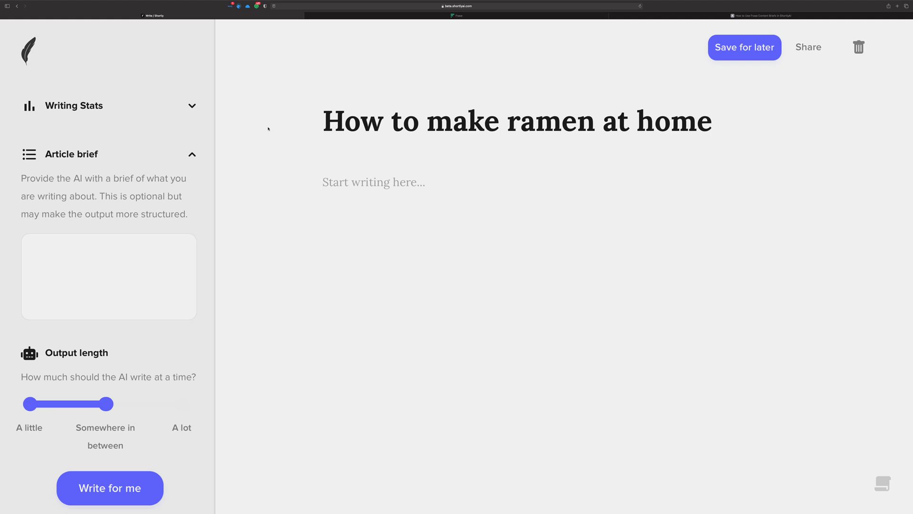
Step: Paste the chicken ramen description into the article brief, prefixed 'Please write an article about' with lowercase 'easy'
{"action": "left_click", "coordinate": [122, 259]}
{"action": "key", "text": "super+v"}
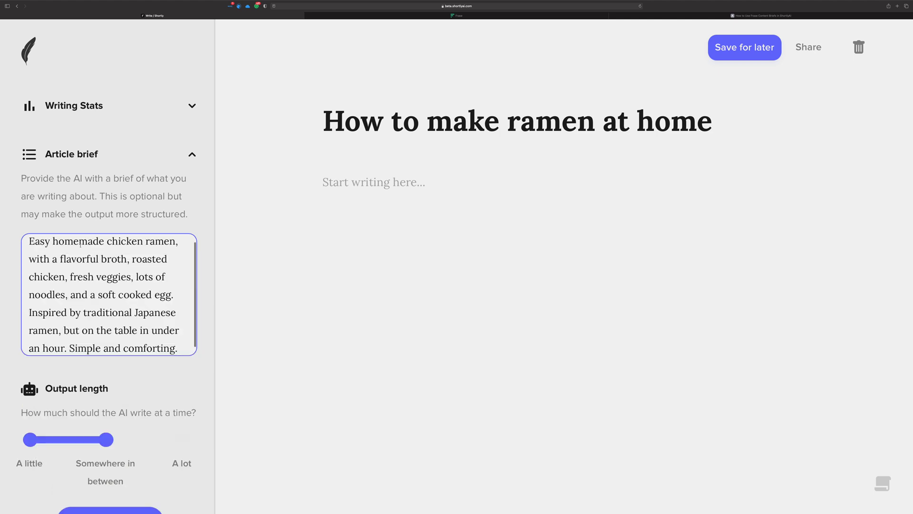
{"action": "key", "text": "super+Up"}
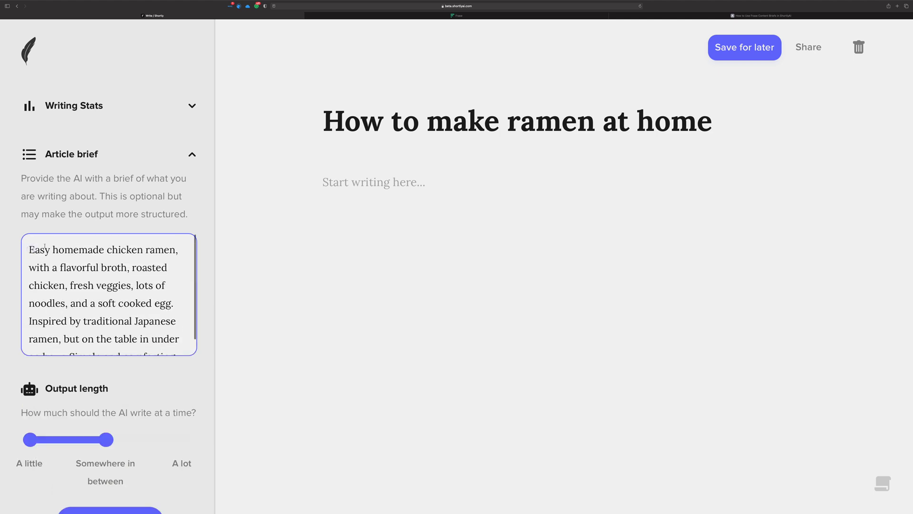
{"action": "type", "text": "Please"}
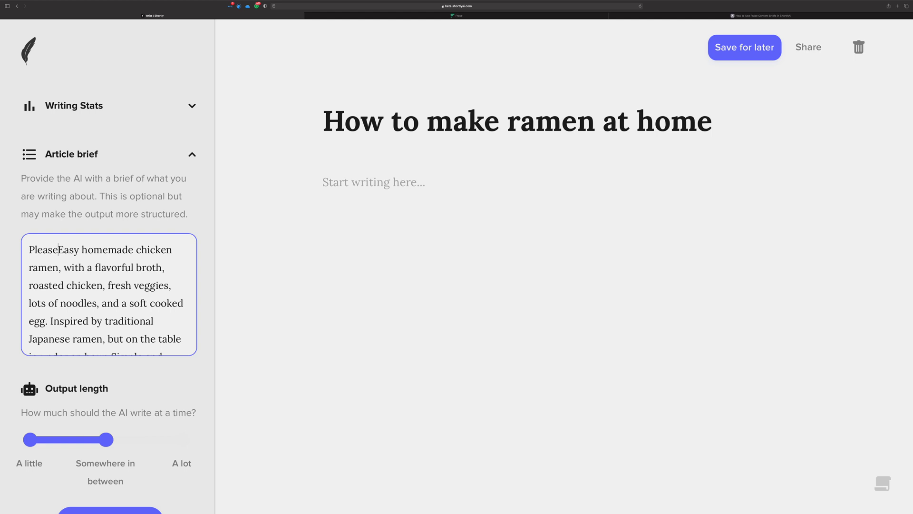
{"action": "type", "text": " write a"}
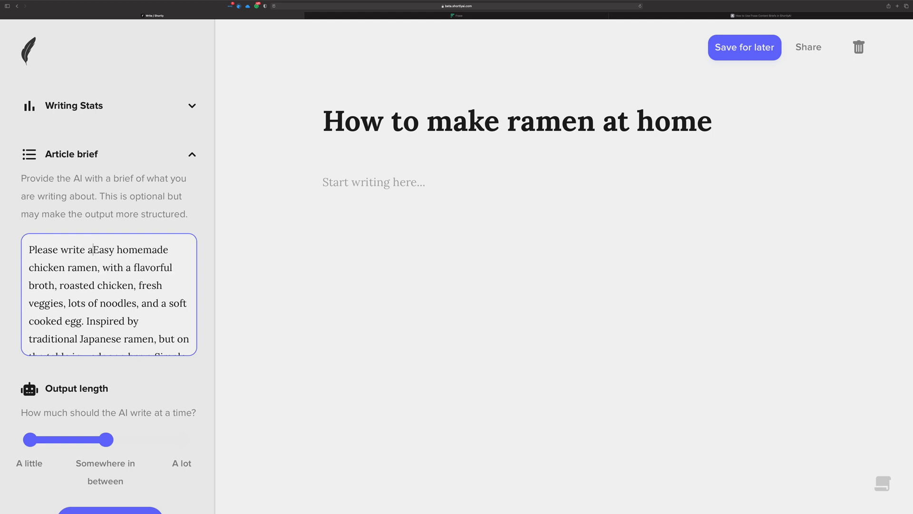
{"action": "type", "text": "n article abou"}
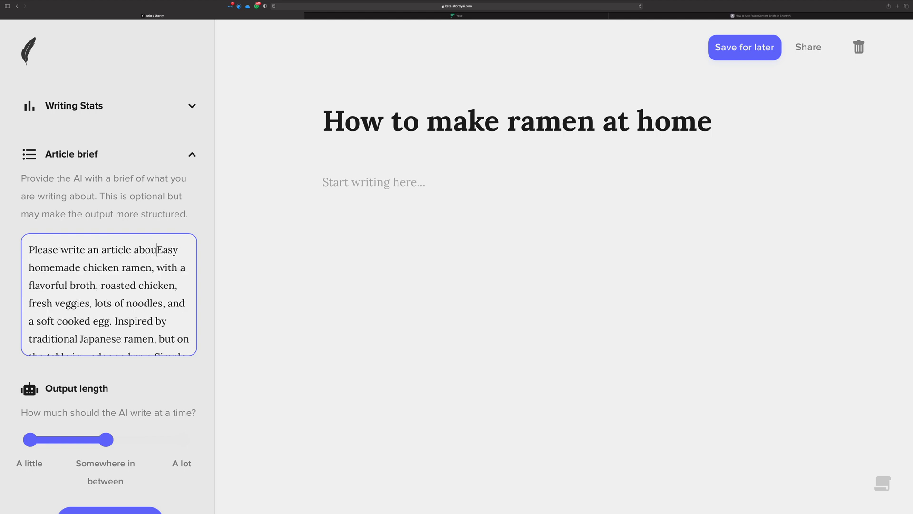
{"action": "type", "text": "t"}
{"action": "key", "text": "Delete"}
{"action": "type", "text": "e"}
{"action": "scroll", "coordinate": [160, 268], "scroll_direction": "down", "scroll_amount": 2}
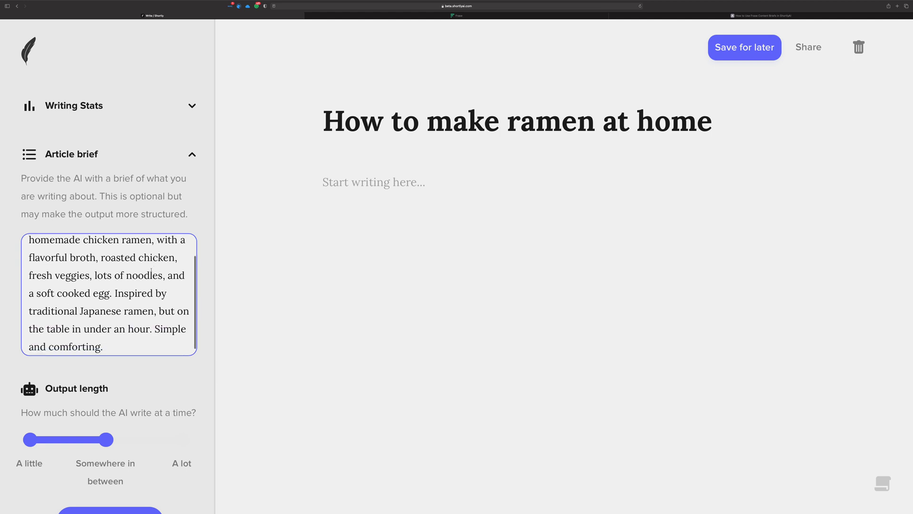
{"action": "scroll", "coordinate": [110, 285], "scroll_direction": "down", "scroll_amount": 1}
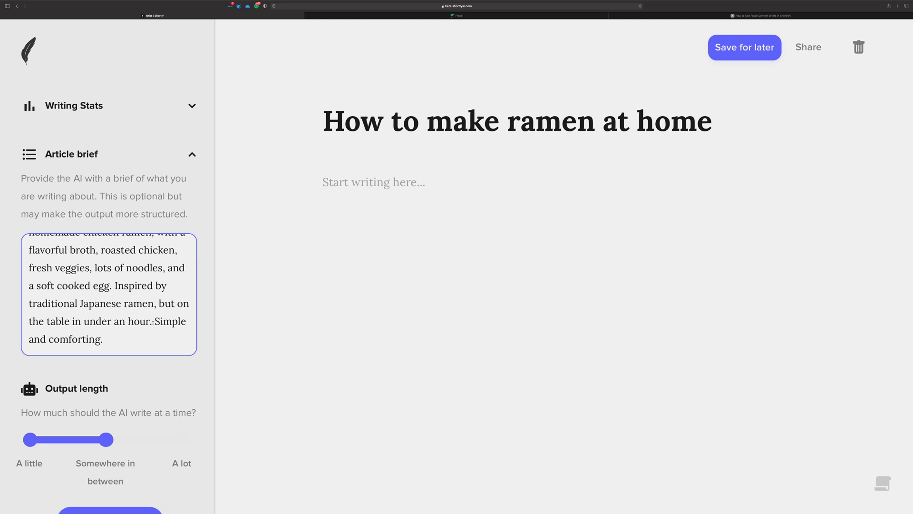
Step: Start the article body with 'Ramen is' and let the AI write the intro paragraph
{"action": "left_click", "coordinate": [332, 183]}
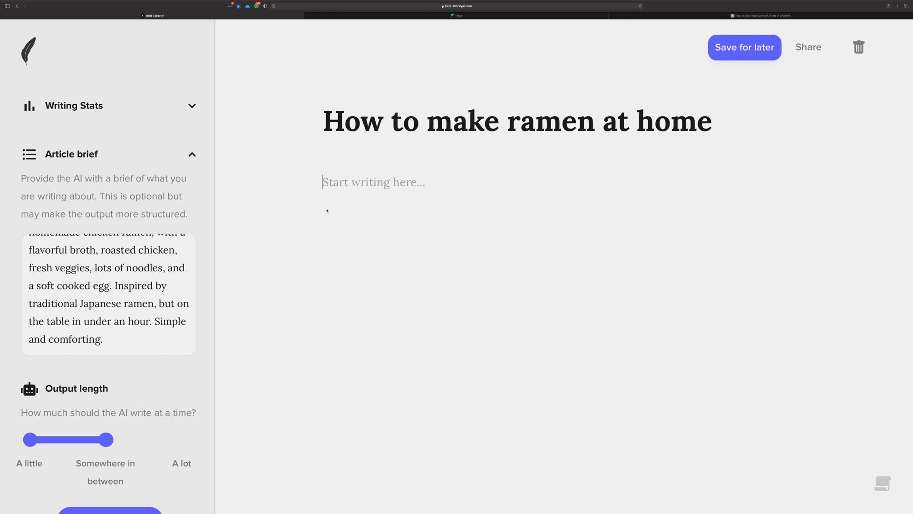
{"action": "type", "text": "Rame"}
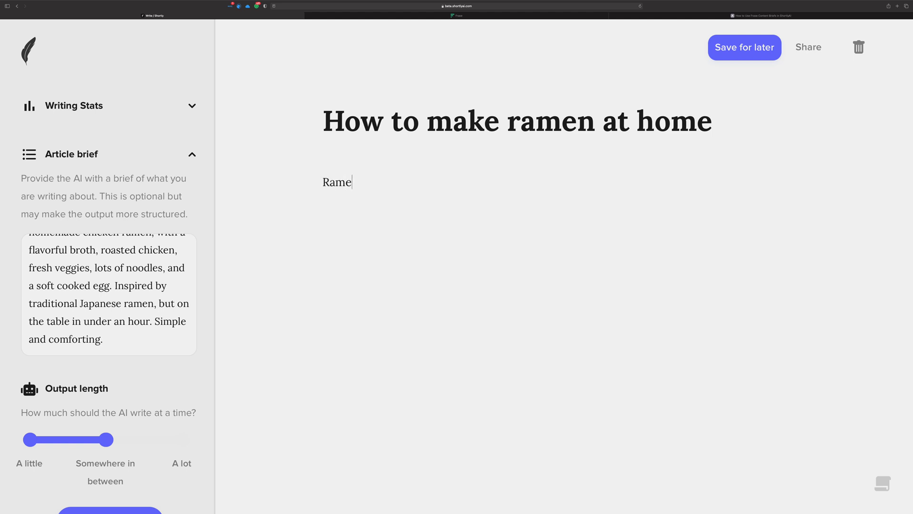
{"action": "type", "text": "n is"}
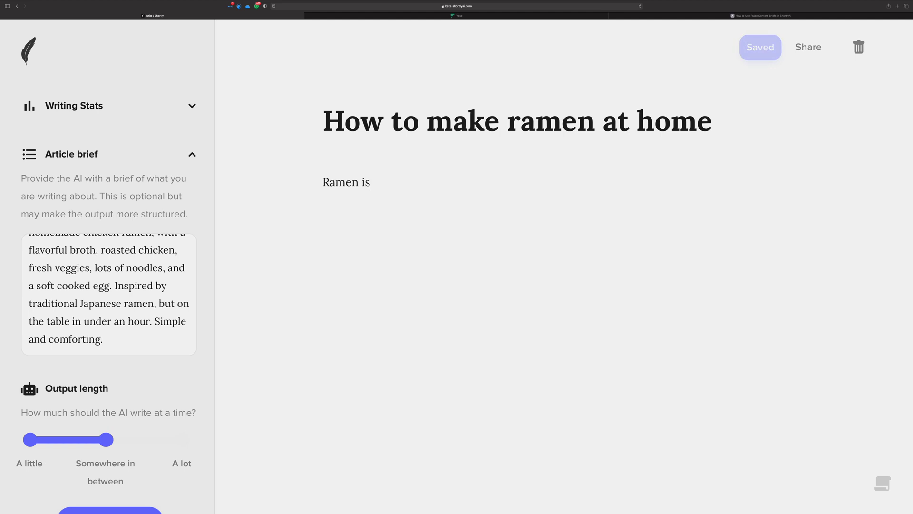
{"action": "key", "text": "super+Return"}
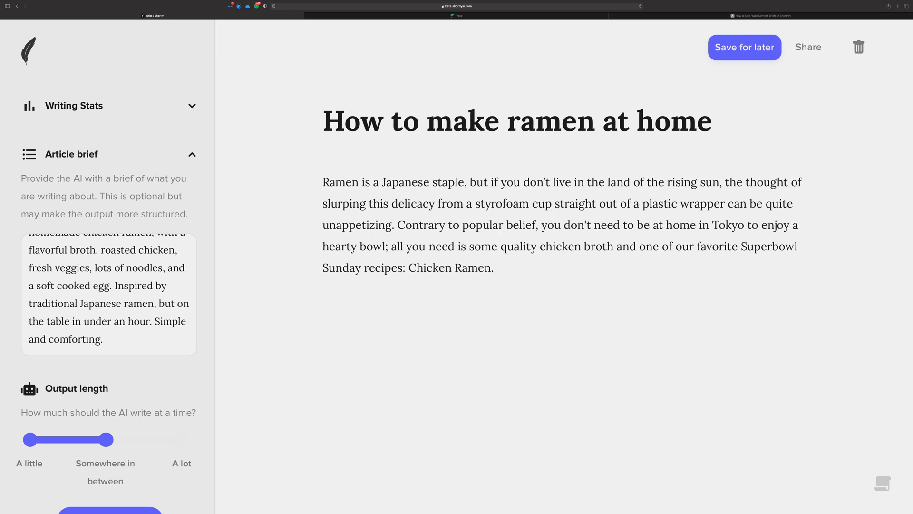
Step: Add a paragraph 'To make this chicken ramen will need' and let the AI continue the ingredient list
{"action": "key", "text": "Return"}
{"action": "key", "text": "Return"}
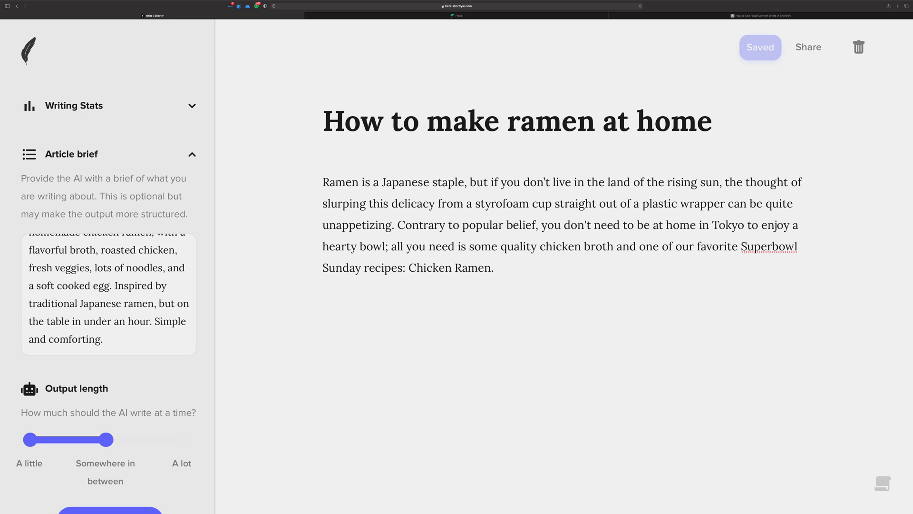
{"action": "type", "text": "To make "}
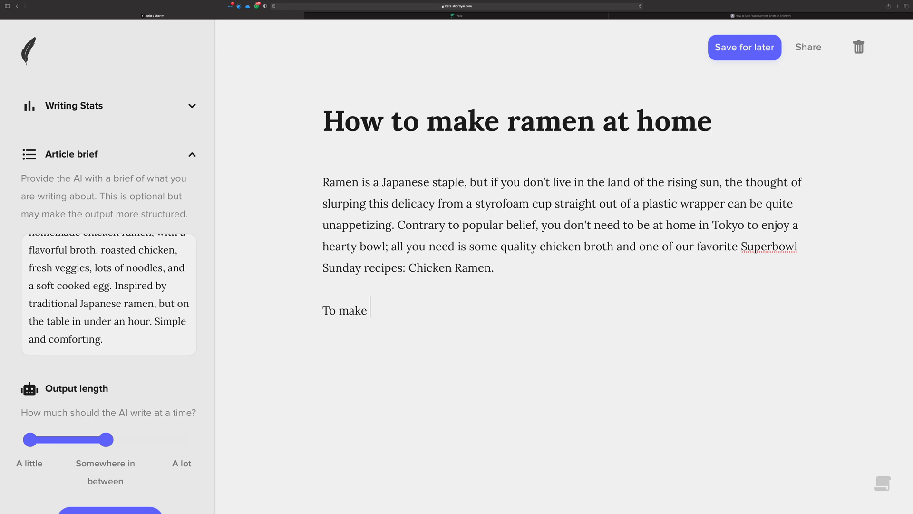
{"action": "type", "text": "this chicke"}
{"action": "type", "text": "n ramen hot wi"}
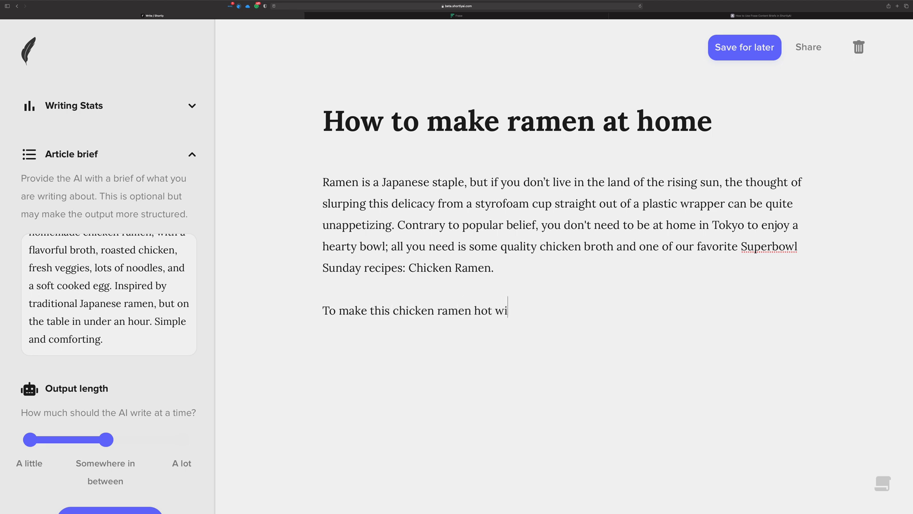
{"action": "key", "text": "BackSpace"}
{"action": "key", "text": "BackSpace"}
{"action": "key", "text": "BackSpace"}
{"action": "key", "text": "BackSpace"}
{"action": "key", "text": "BackSpace"}
{"action": "key", "text": "BackSpace"}
{"action": "type", "text": "wil"}
{"action": "type", "text": "l need"}
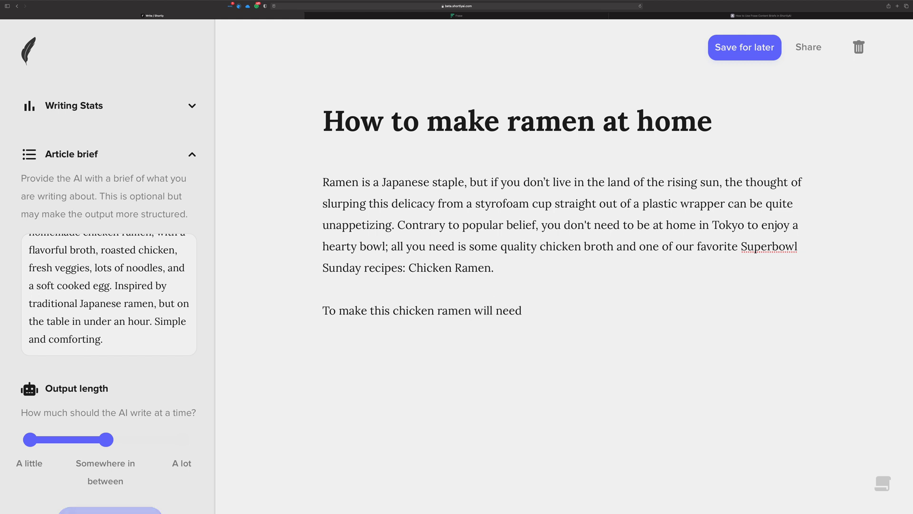
{"action": "key", "text": "super+Return"}
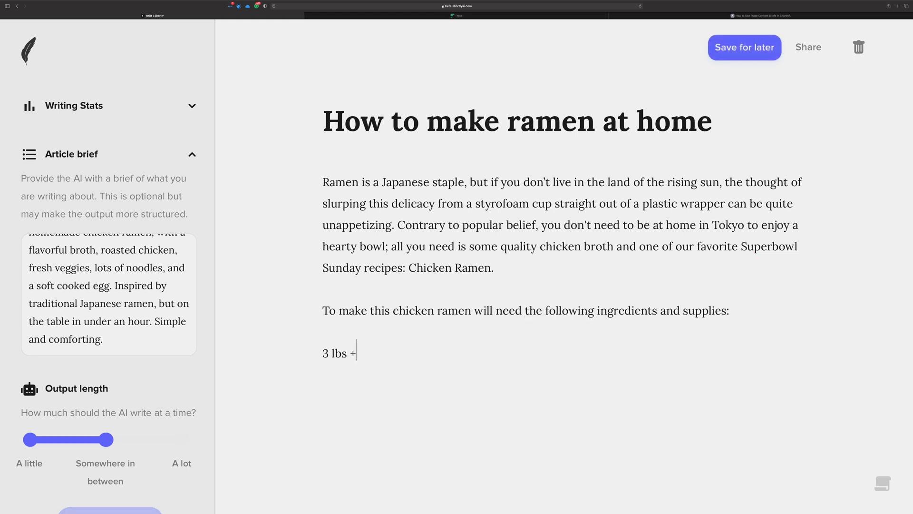